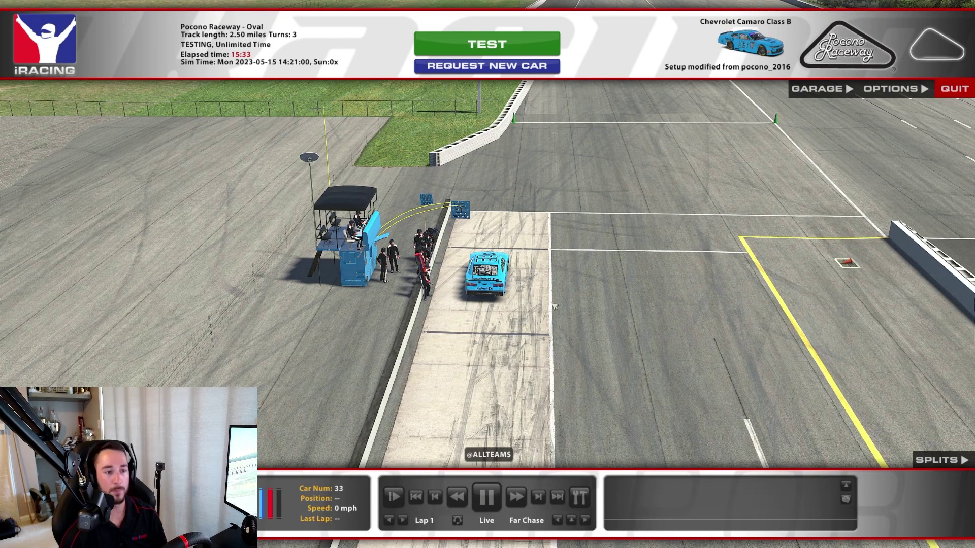
- Skip the replay between laps 0 and 1 and start playback near the start/finish line
{"action": "left_click", "coordinate": [389, 520]}
{"action": "left_click", "coordinate": [402, 520]}
{"action": "left_click", "coordinate": [389, 520]}
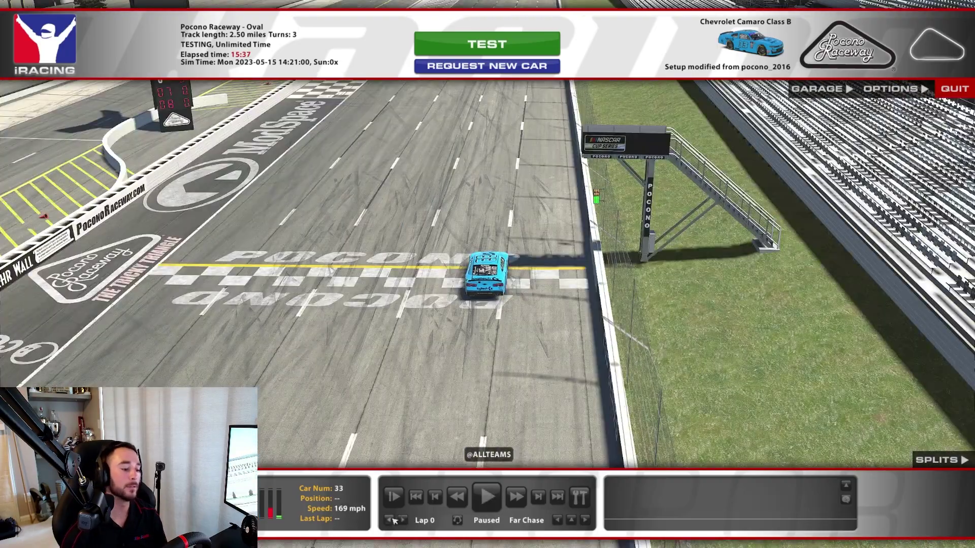
{"action": "left_click", "coordinate": [400, 521]}
{"action": "left_click", "coordinate": [389, 520]}
{"action": "left_click", "coordinate": [487, 497]}
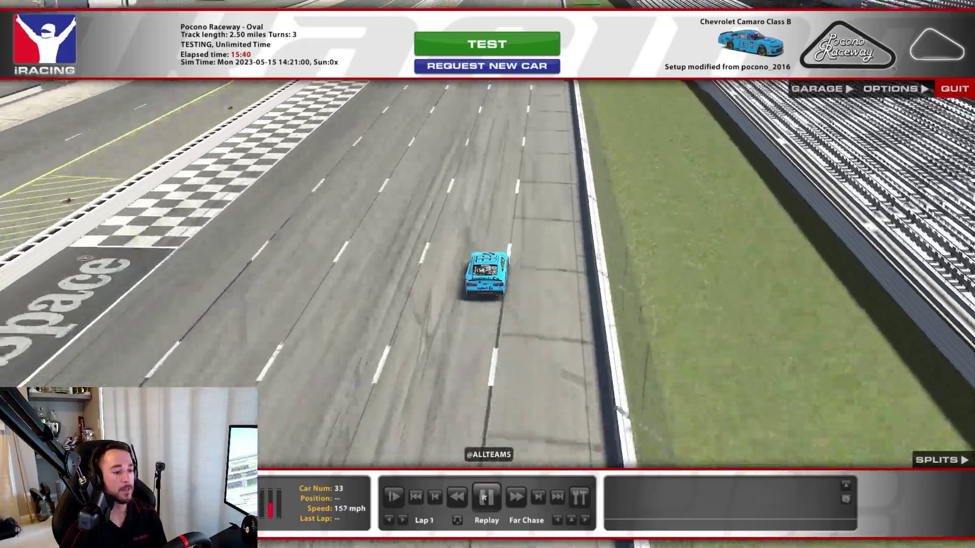
- Rewind the replay at up to 16x speed and pause it with the car in the corner
{"action": "left_click", "coordinate": [459, 497]}
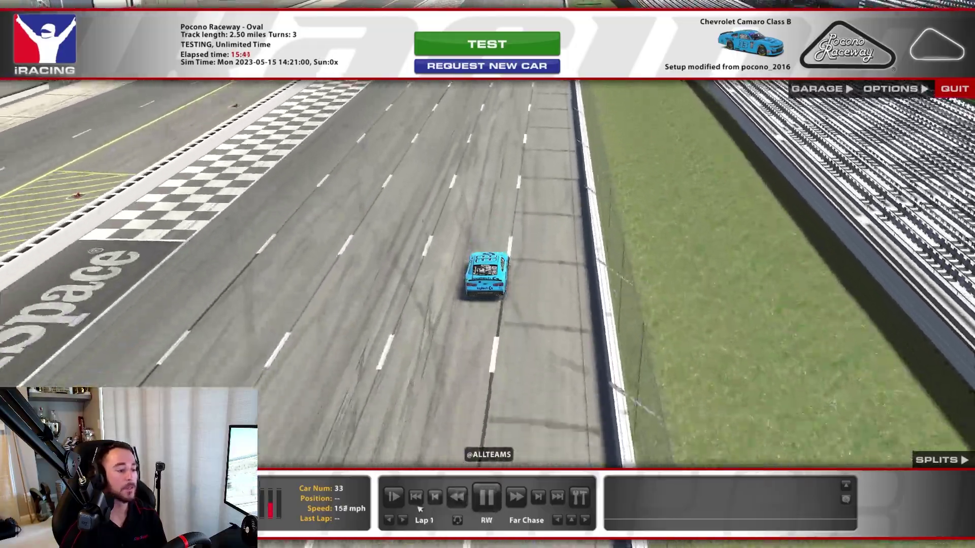
{"action": "left_click", "coordinate": [461, 497]}
{"action": "left_click", "coordinate": [460, 498]}
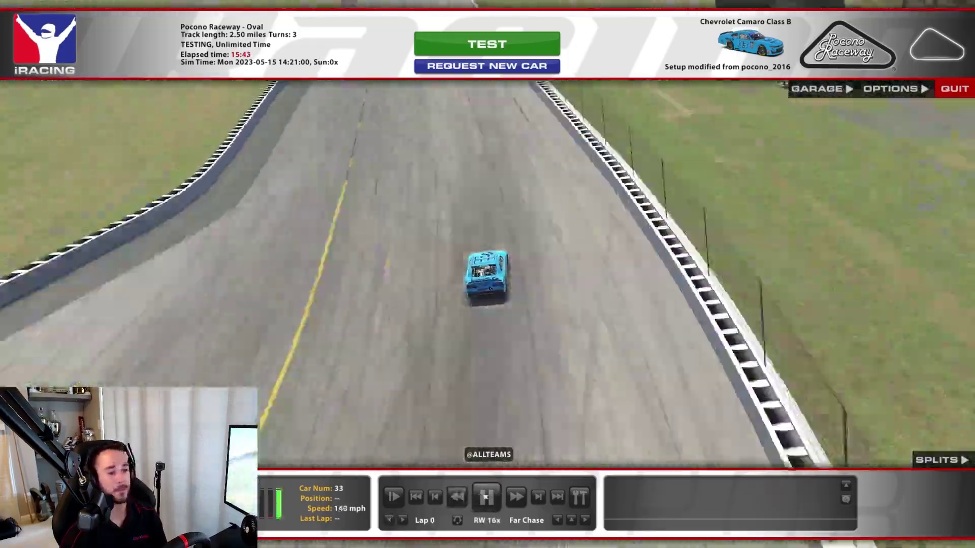
{"action": "left_click", "coordinate": [487, 497]}
{"action": "left_click", "coordinate": [488, 497]}
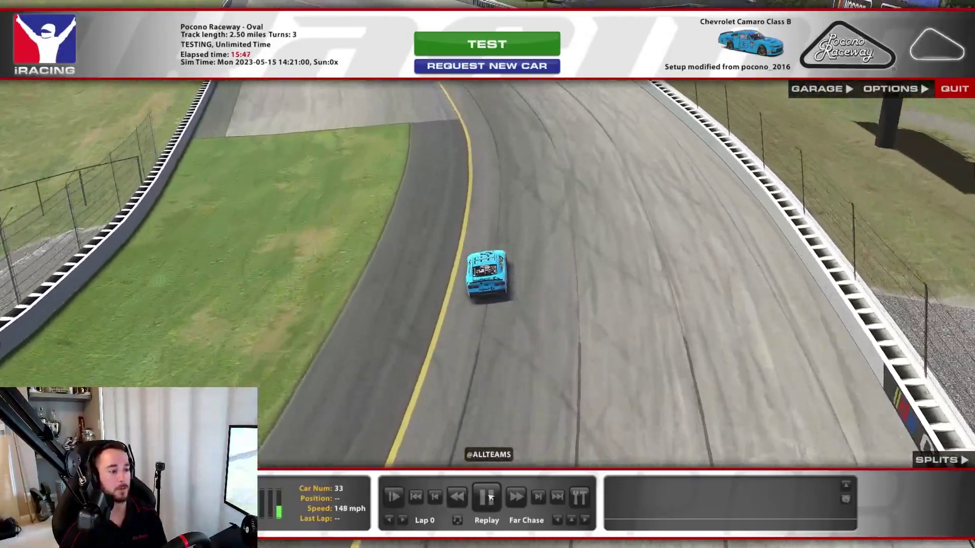
{"action": "left_click", "coordinate": [487, 496]}
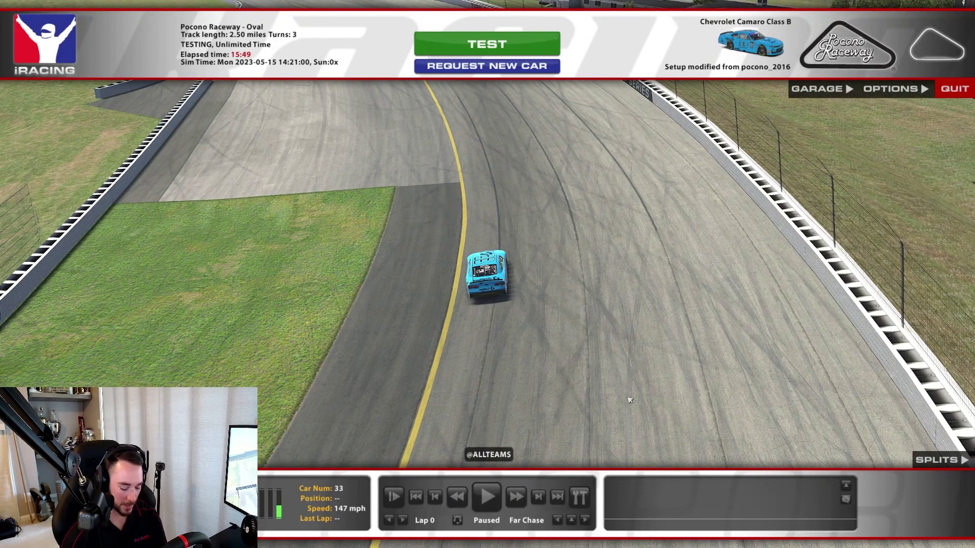
- Open the camera editing tool and switch the replay view to the Rear Chase camera
{"action": "key", "text": "ctrl+F12"}
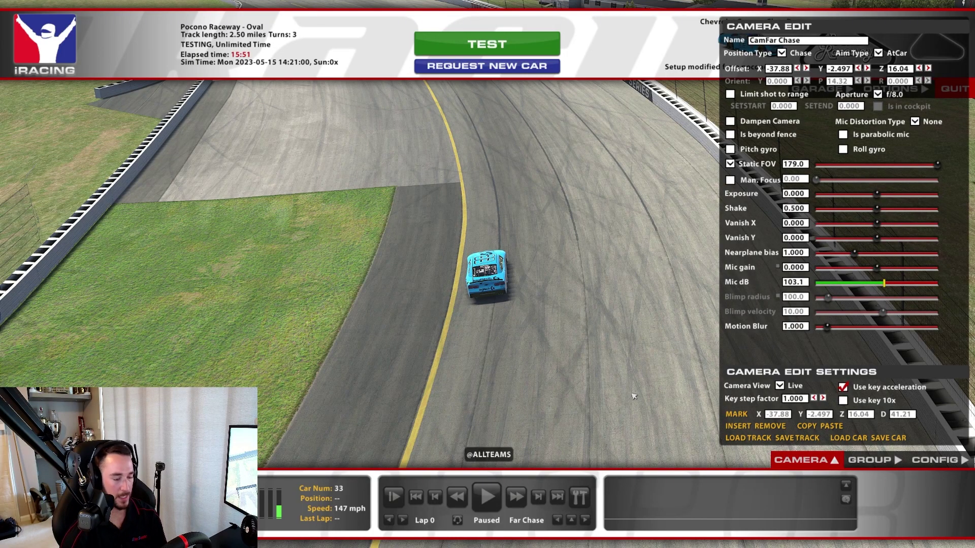
{"action": "left_click_drag", "start_coordinate": [634, 397], "coordinate": [570, 537]}
{"action": "left_click", "coordinate": [570, 520]}
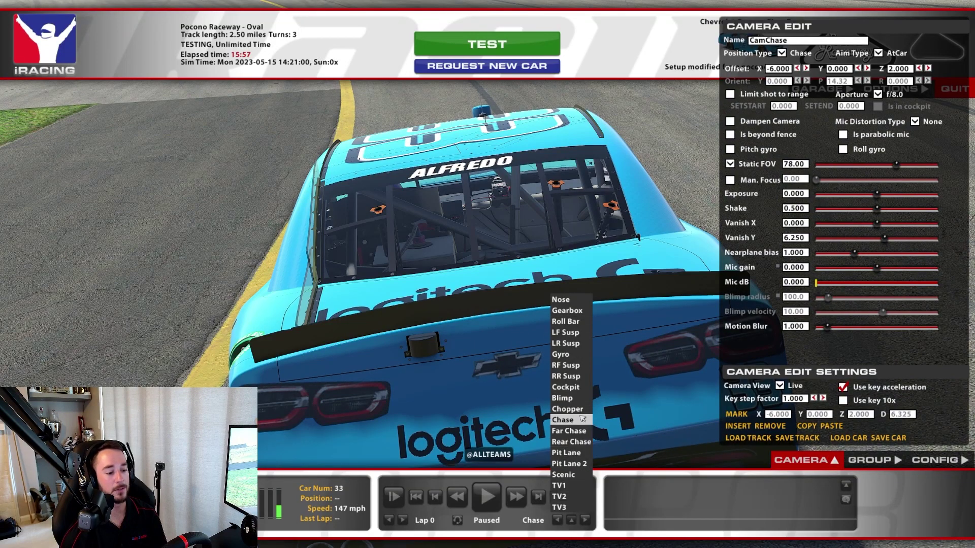
{"action": "left_click", "coordinate": [571, 441]}
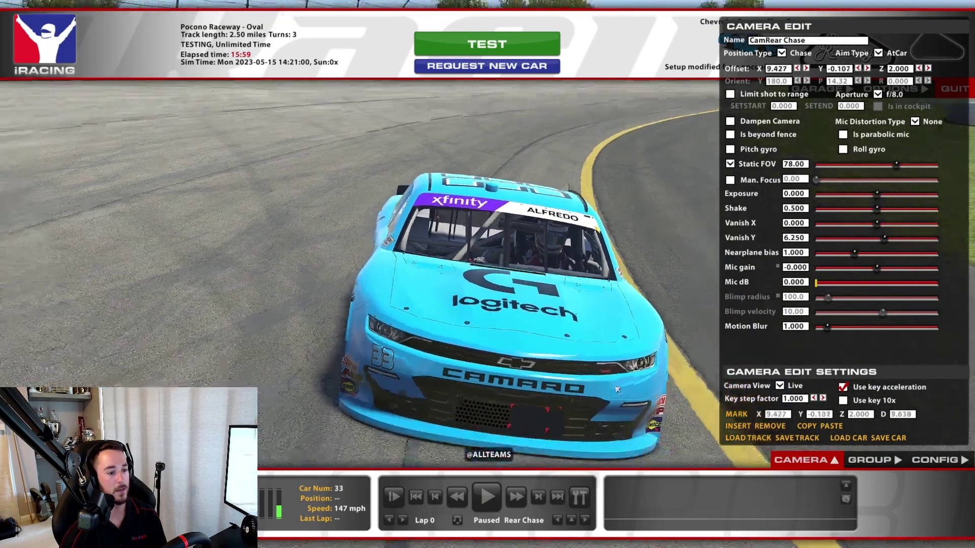
- Move the Rear Chase camera away from the car's front and sideways to offsets of about X 30.5 and Y 1.4
{"action": "key", "text": "s"}
{"action": "key", "text": "a"}
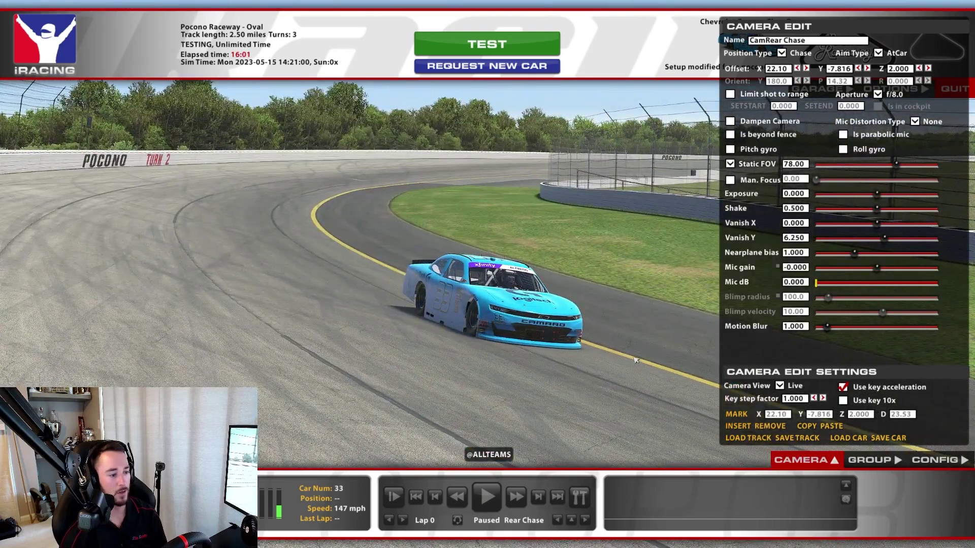
{"action": "key", "text": "d"}
{"action": "key", "text": "s"}
{"action": "key", "text": "d"}
{"action": "key", "text": "s"}
{"action": "key", "text": "a"}
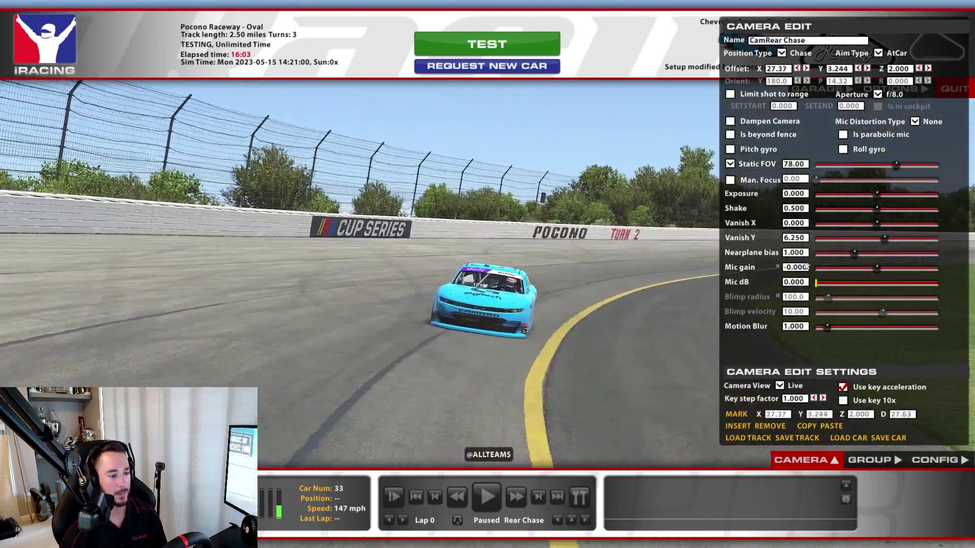
- Lower the camera to a Z offset of 1.049, narrow the static FOV to 12.93 and fine-tune the Y offset to 1.229
{"action": "left_click", "coordinate": [919, 69]}
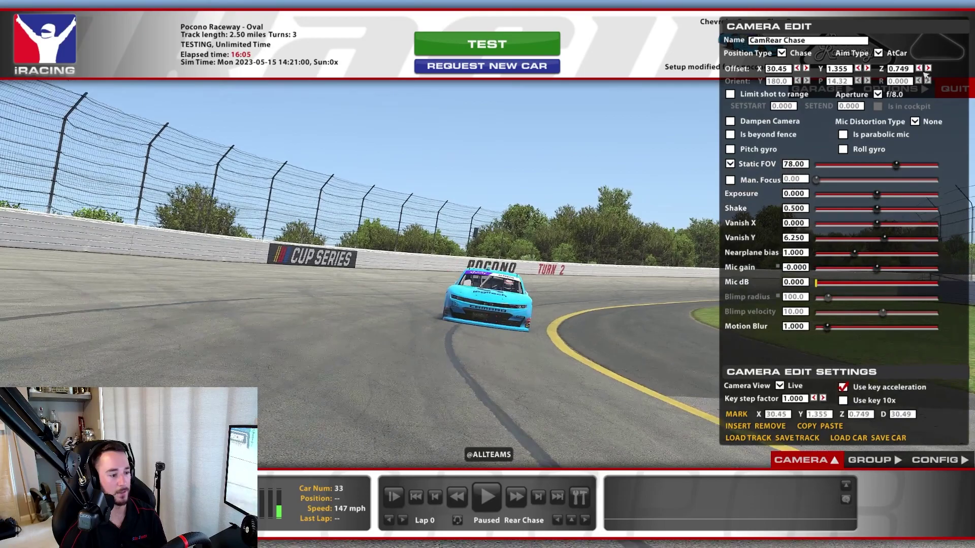
{"action": "left_click", "coordinate": [928, 69]}
{"action": "left_click_drag", "start_coordinate": [897, 168], "coordinate": [849, 177]}
{"action": "key", "text": "d"}
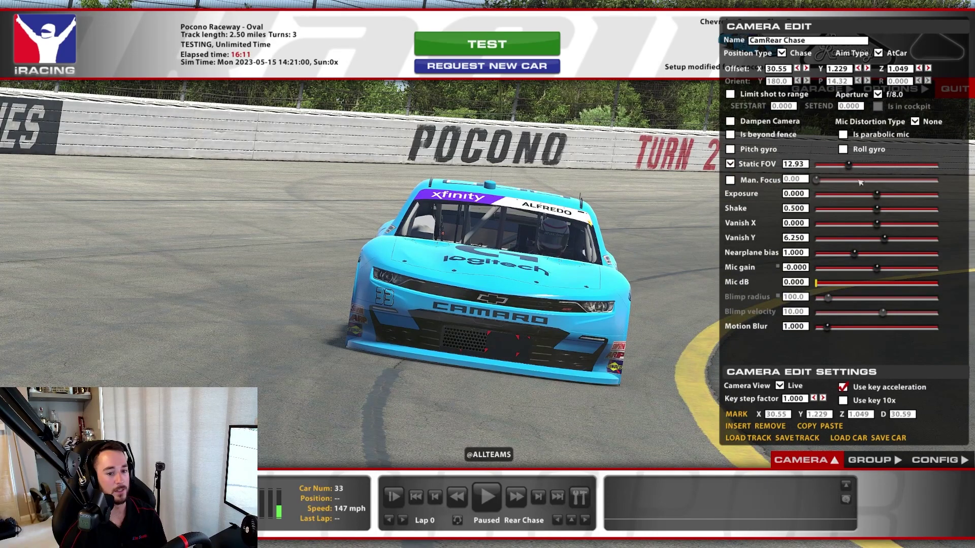
- Change the camera's aim type to Static, try out the yaw and pitch orientation, and return both to 0.000
{"action": "left_click", "coordinate": [879, 53]}
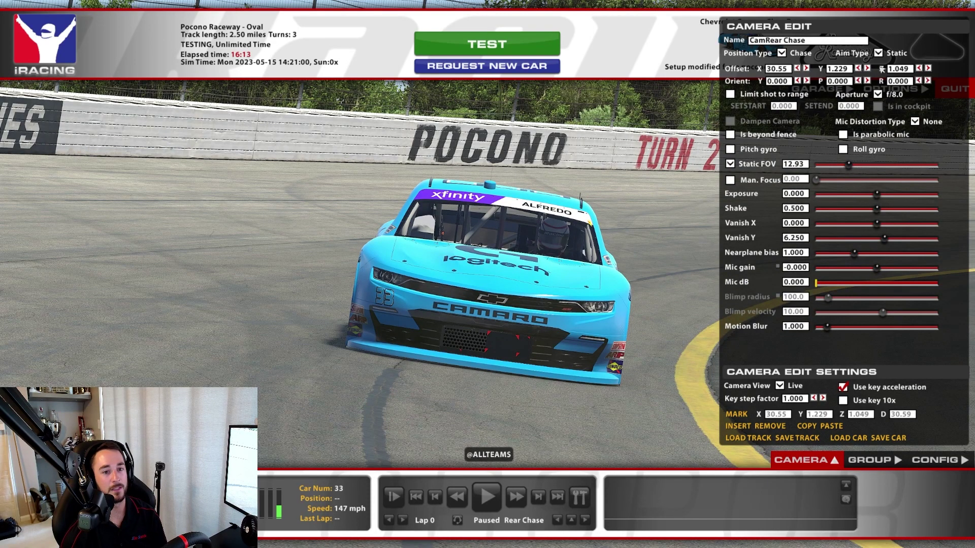
{"action": "left_click", "coordinate": [799, 80]}
{"action": "left_click", "coordinate": [807, 80]}
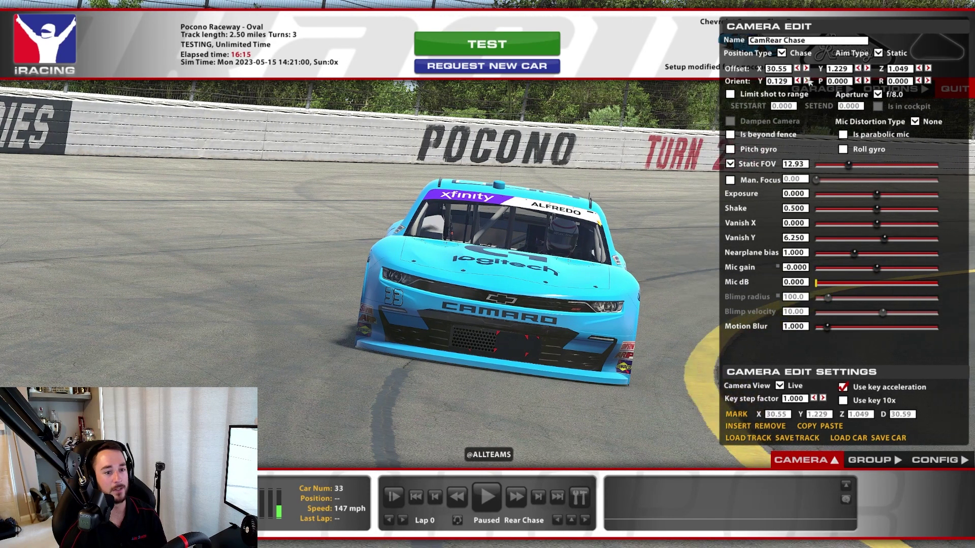
{"action": "left_click", "coordinate": [806, 80]}
{"action": "left_click", "coordinate": [858, 80]}
{"action": "left_click", "coordinate": [858, 80]}
{"action": "left_click", "coordinate": [858, 80]}
{"action": "left_click", "coordinate": [867, 81]}
{"action": "left_click", "coordinate": [867, 80]}
{"action": "left_click", "coordinate": [867, 81]}
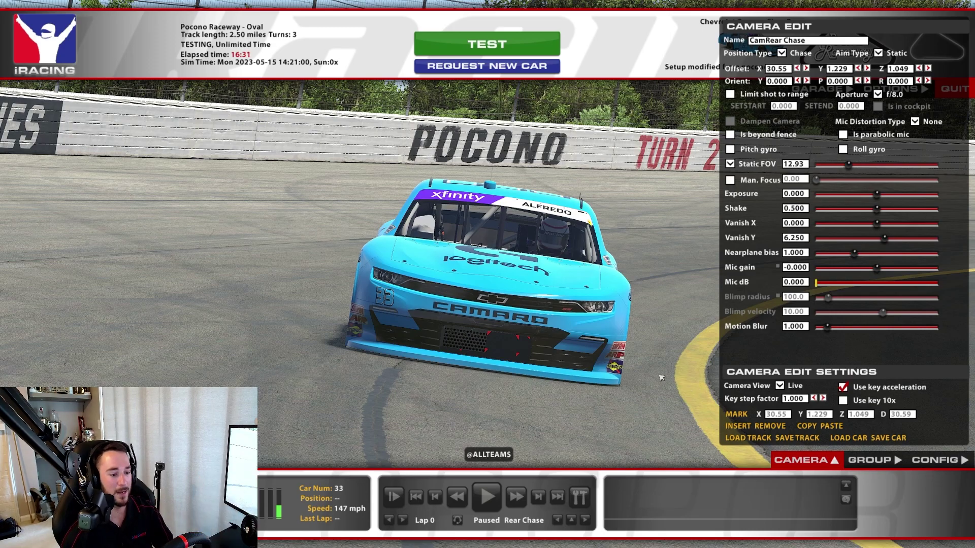
- Nudge the Rear Chase camera to a Y offset of 1.369 and hide the camera editing controls
{"action": "left_click", "coordinate": [808, 460]}
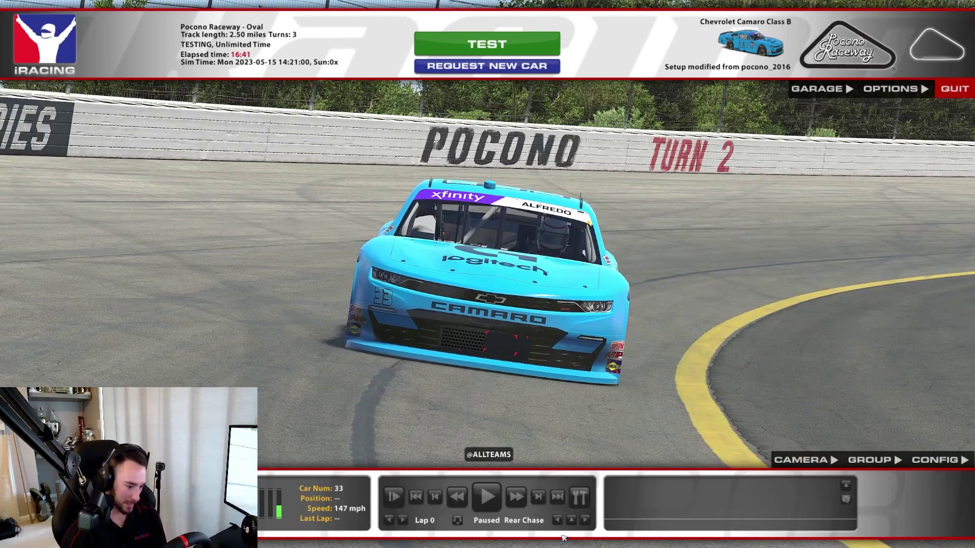
{"action": "left_click", "coordinate": [824, 460]}
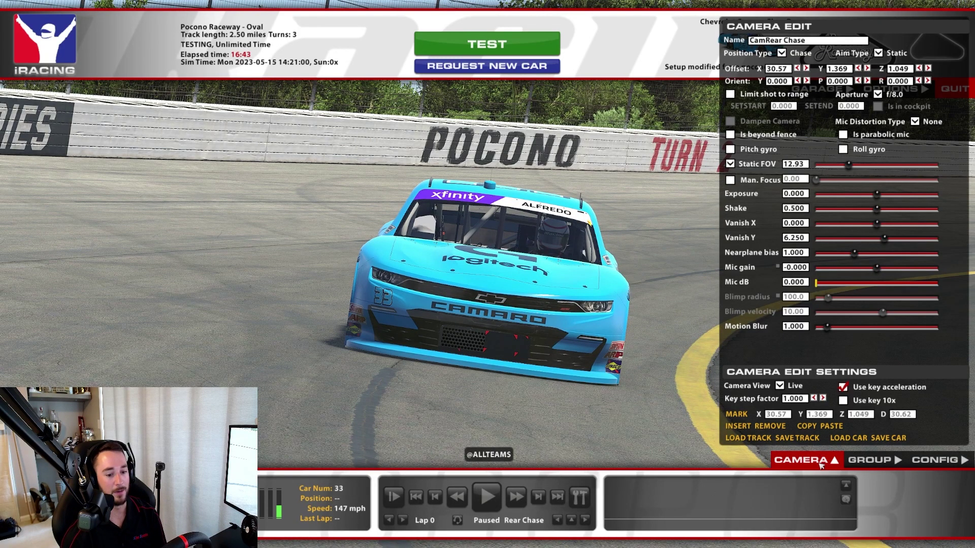
{"action": "left_click", "coordinate": [821, 462]}
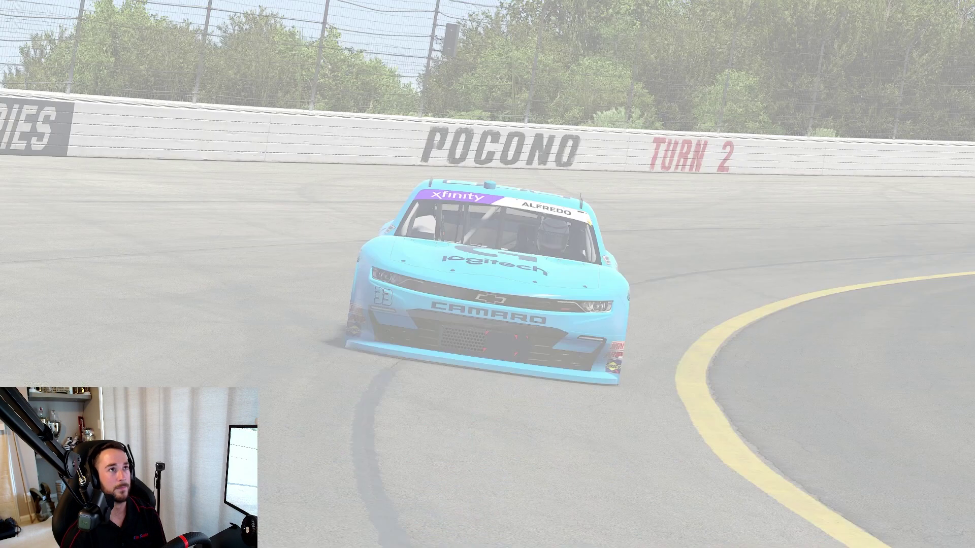
- Capture a rectangular snip of the car with the Turn 2 wall behind it and exit the Snipping Tool
{"action": "left_click_drag", "start_coordinate": [233, 66], "coordinate": [834, 452]}
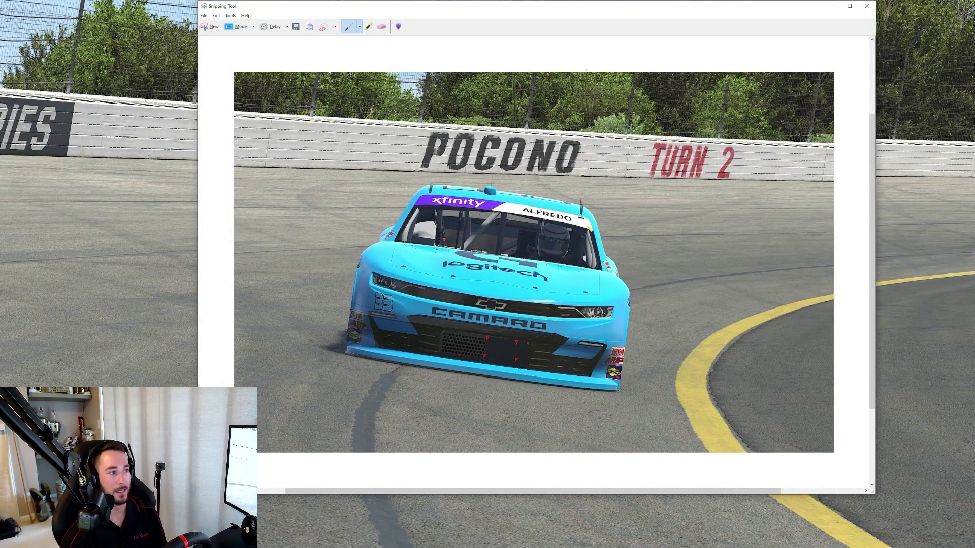
{"action": "left_click", "coordinate": [203, 16]}
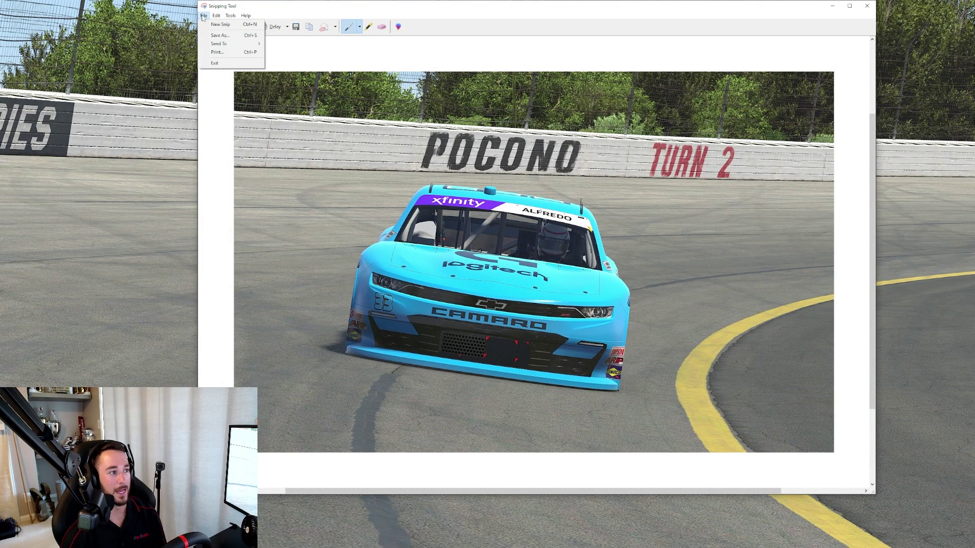
{"action": "left_click", "coordinate": [214, 65]}
{"action": "left_click", "coordinate": [564, 256]}
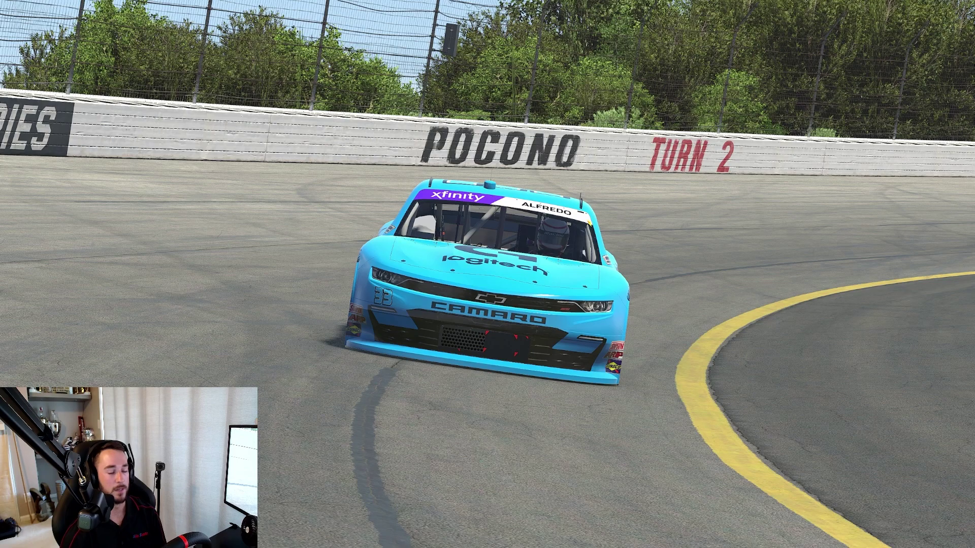
- Rewind the Far Chase replay at increasing speed and pause it with the car beside the pit road wall
{"action": "mouse_move", "coordinate": [690, 230]}
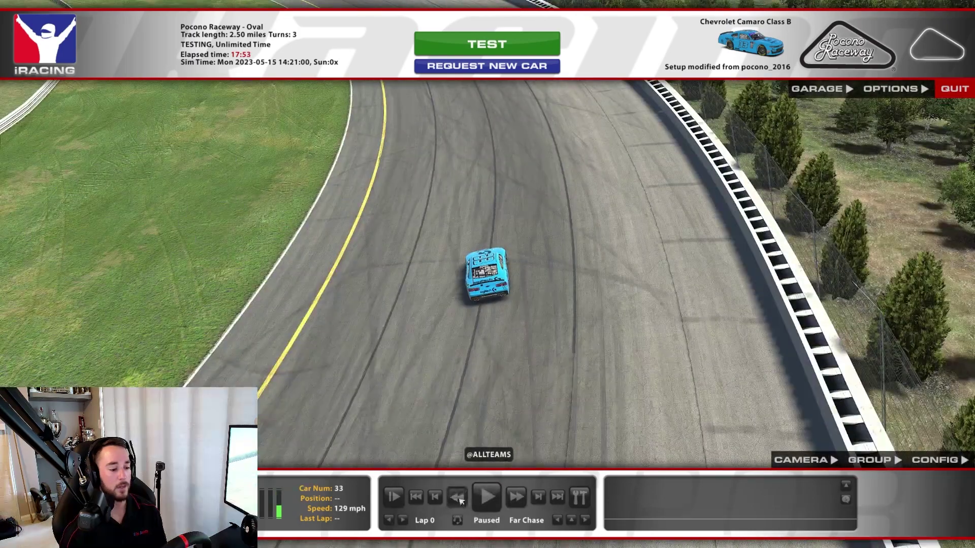
{"action": "left_click", "coordinate": [459, 500]}
{"action": "left_click", "coordinate": [459, 499]}
{"action": "left_click", "coordinate": [460, 499]}
{"action": "left_click", "coordinate": [459, 499]}
{"action": "left_click", "coordinate": [486, 499]}
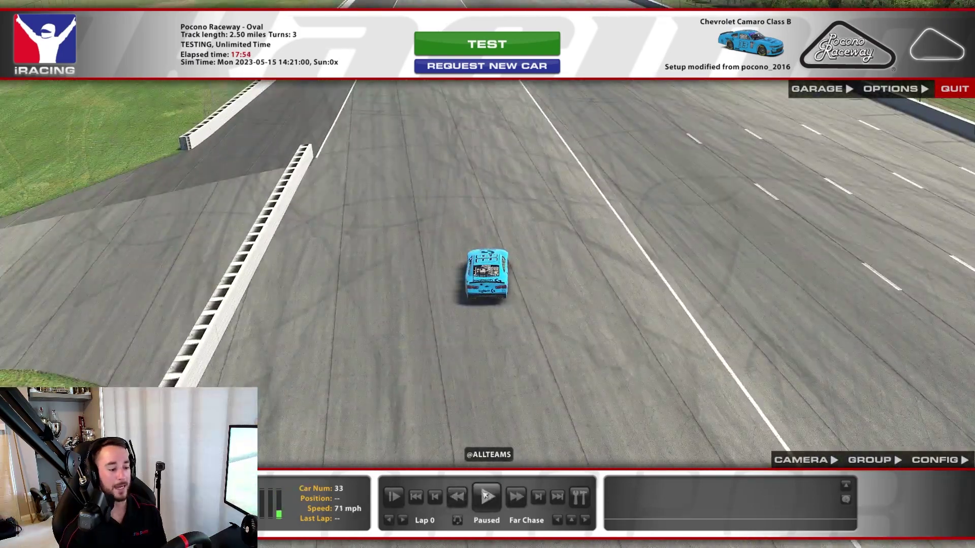
- Step the paused replay forward several frames and back two frames
{"action": "left_click", "coordinate": [539, 497]}
{"action": "left_click", "coordinate": [539, 497]}
{"action": "left_click", "coordinate": [538, 498]}
{"action": "left_click", "coordinate": [537, 497]}
{"action": "left_click", "coordinate": [435, 497]}
{"action": "left_click", "coordinate": [435, 497]}
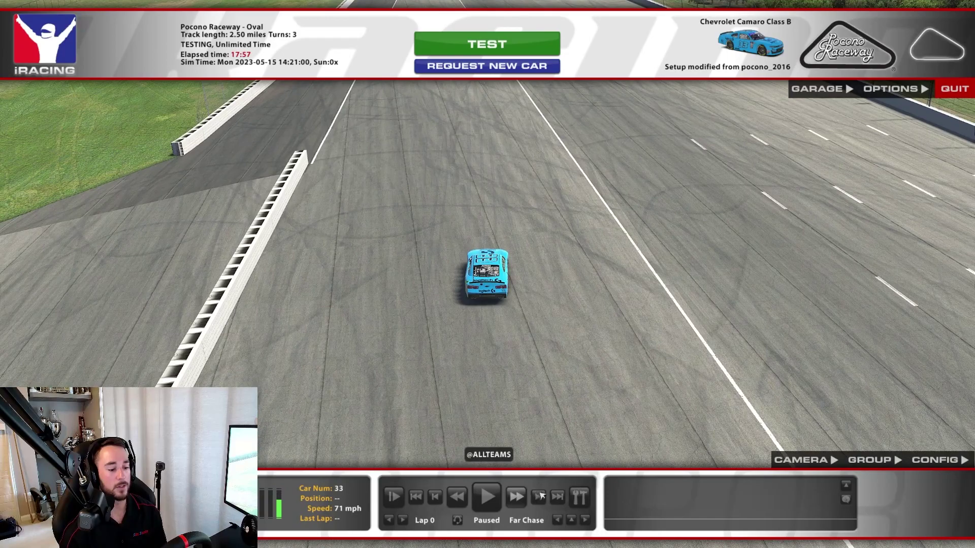
- Jump the replay to its live end, to its beginning, and back to the live end
{"action": "left_click", "coordinate": [556, 498]}
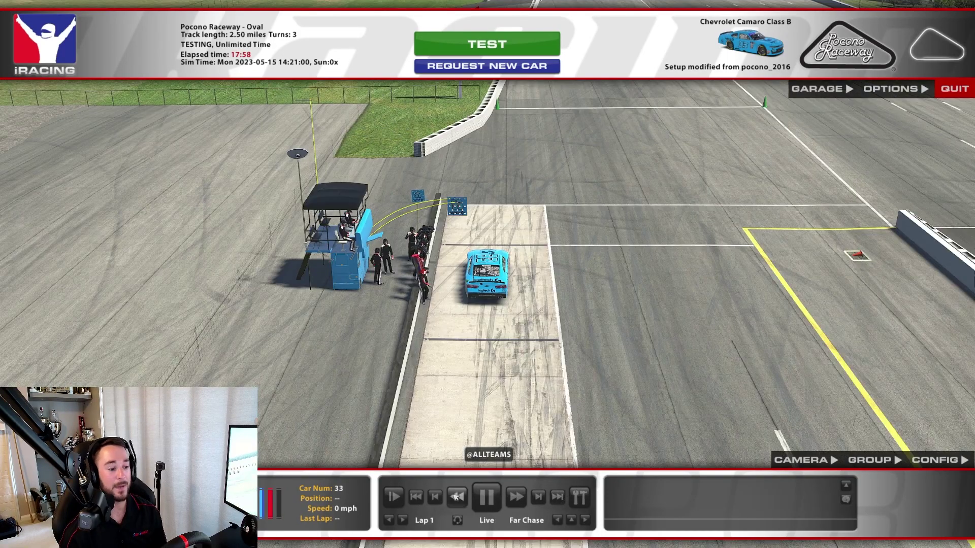
{"action": "left_click", "coordinate": [416, 497]}
{"action": "left_click", "coordinate": [557, 497]}
- Rewind the replay from the live end at up to 16x speed and pause it with the car on the straight
{"action": "left_click", "coordinate": [457, 497]}
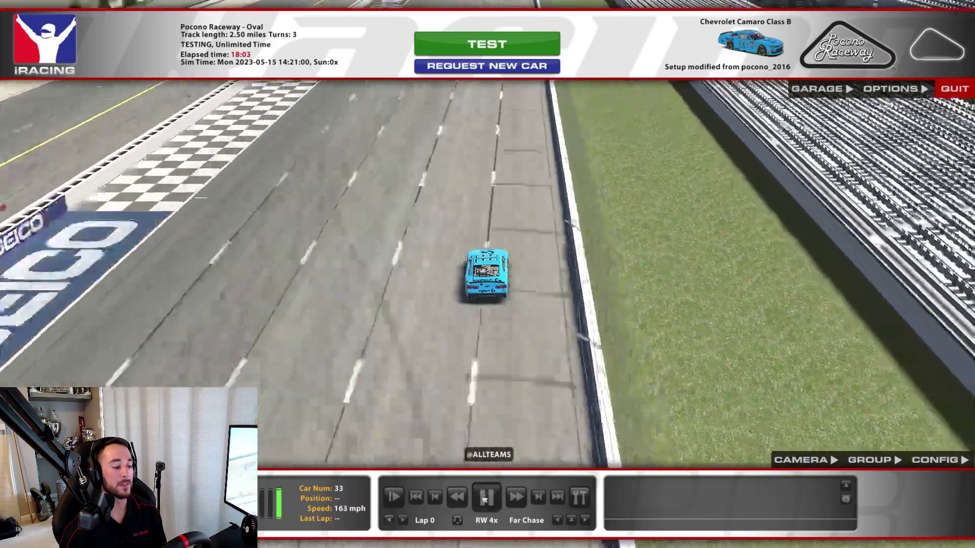
{"action": "left_click", "coordinate": [456, 497]}
{"action": "left_click", "coordinate": [457, 497]}
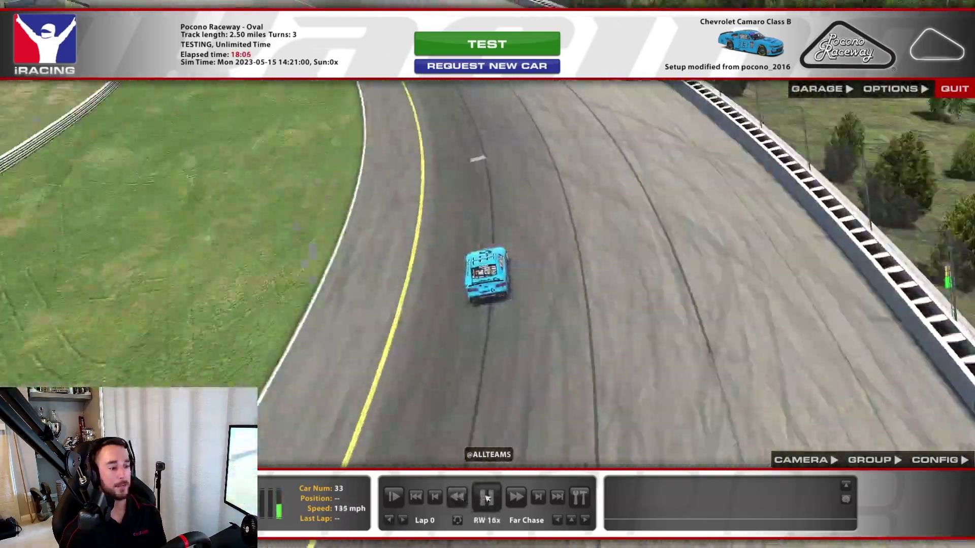
{"action": "left_click", "coordinate": [486, 497]}
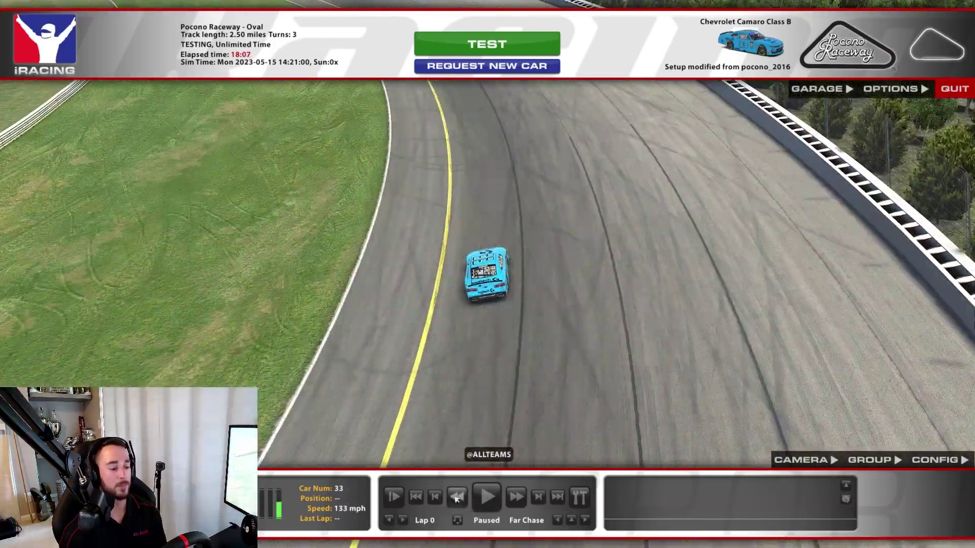
{"action": "left_click", "coordinate": [457, 498]}
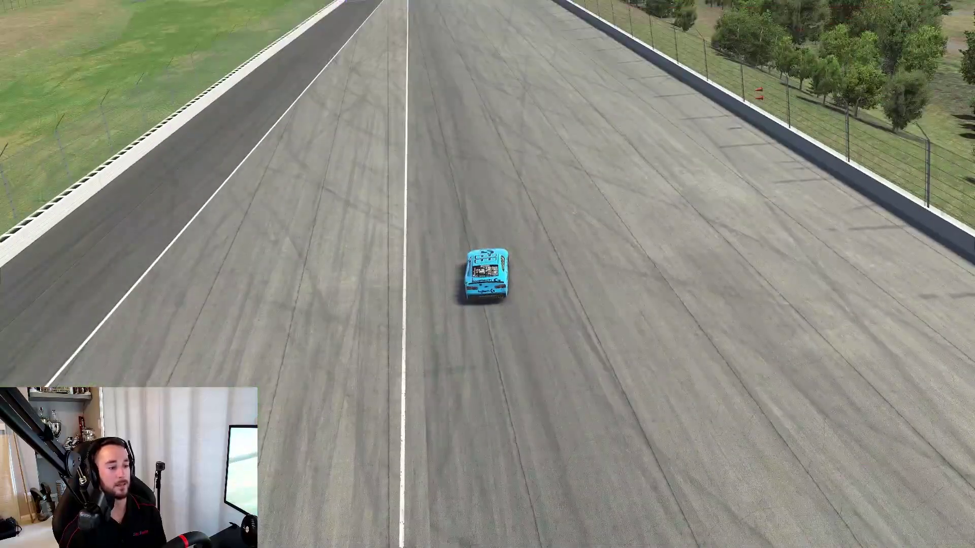
{"action": "left_click", "coordinate": [486, 497]}
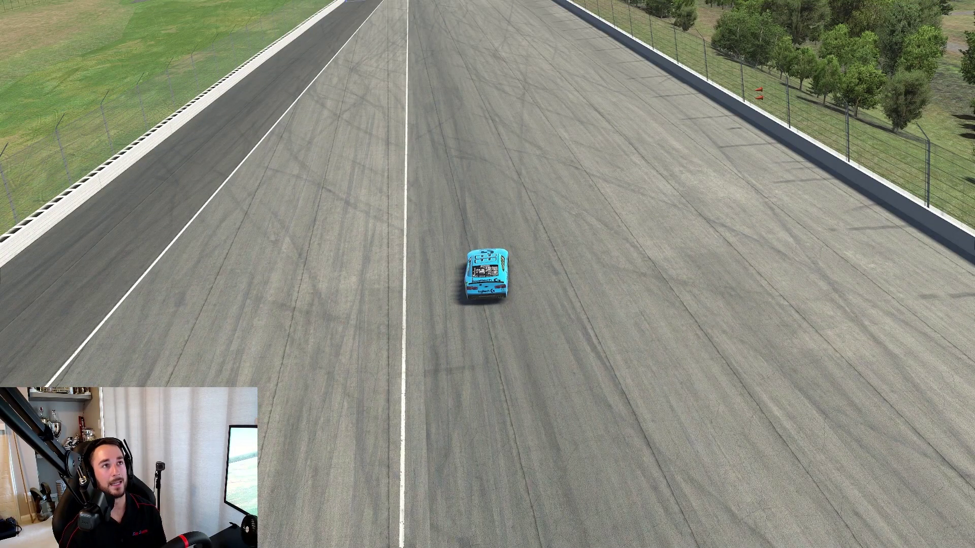
{"action": "mouse_move", "coordinate": [486, 497]}
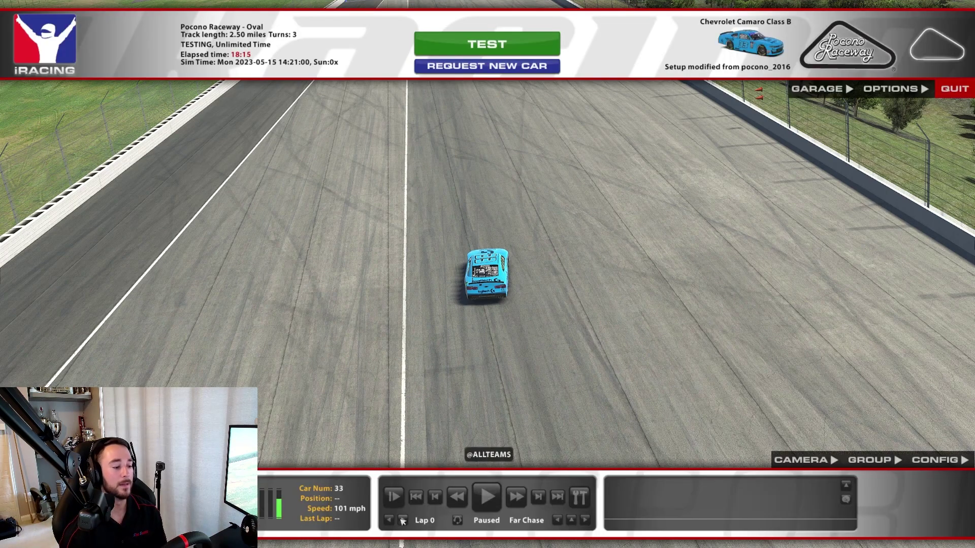
- Play the replay in slow motion, reducing the playback speed to 1/12x
{"action": "left_click", "coordinate": [394, 497]}
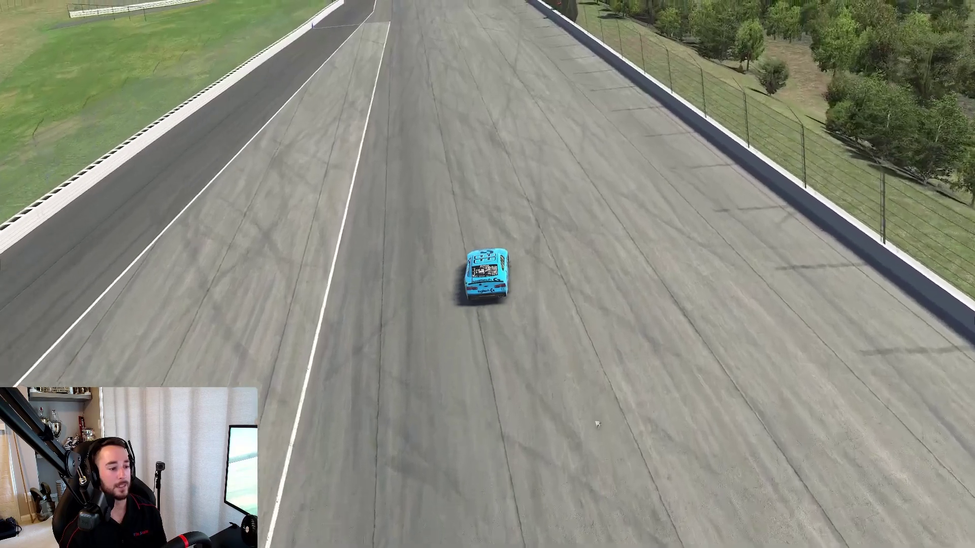
{"action": "left_click", "coordinate": [394, 497]}
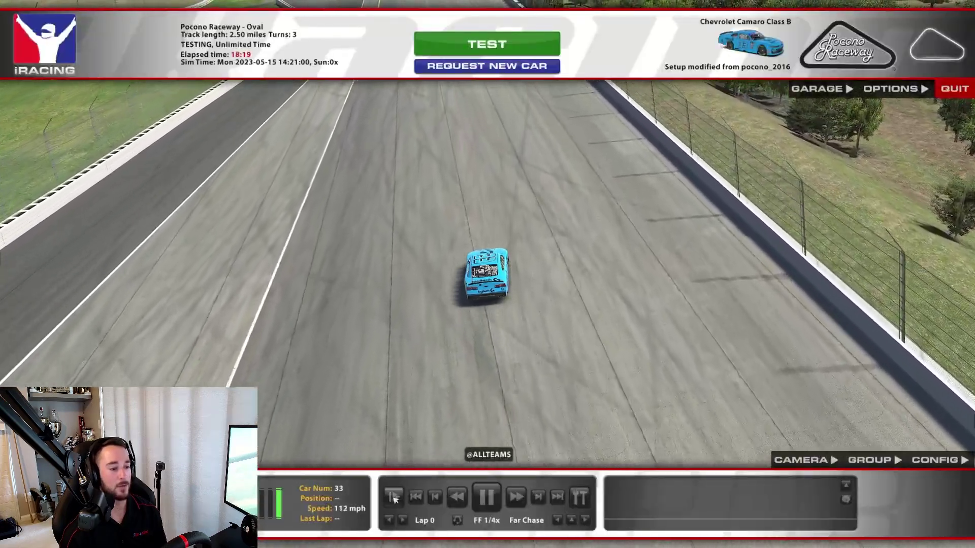
{"action": "left_click", "coordinate": [393, 497]}
{"action": "left_click", "coordinate": [393, 497]}
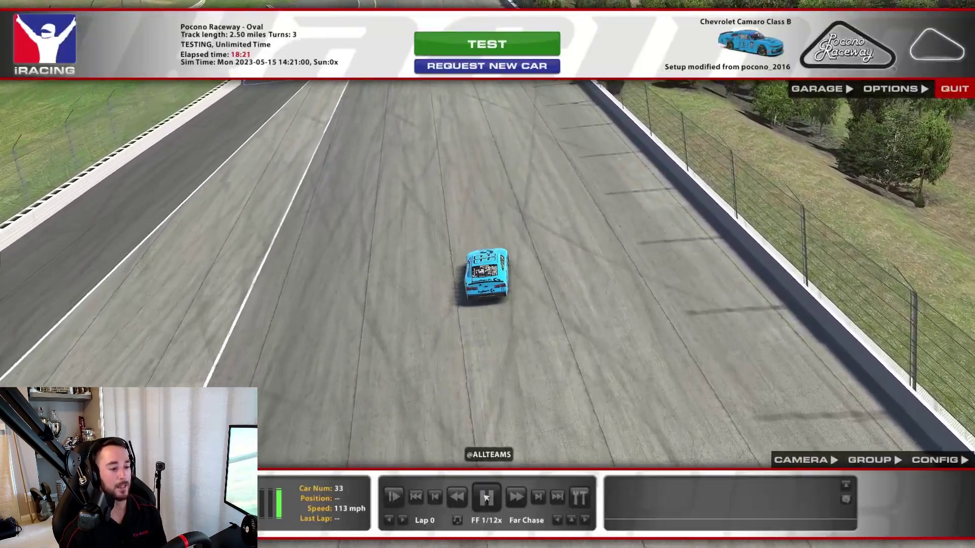
- Return the slow-motion replay to normal speed, rewind it briefly and pause it on the straight
{"action": "left_click", "coordinate": [486, 497]}
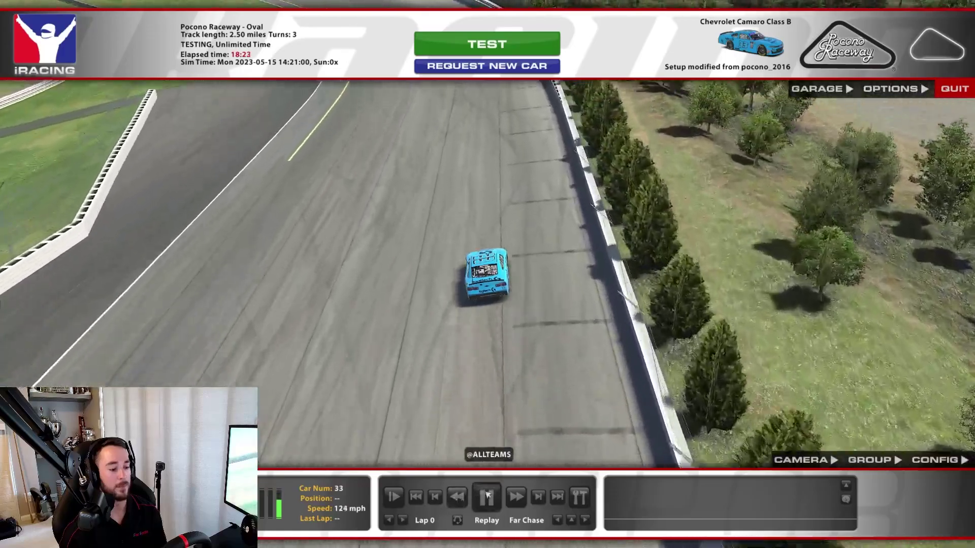
{"action": "left_click", "coordinate": [487, 495]}
{"action": "left_click", "coordinate": [457, 497]}
{"action": "left_click", "coordinate": [486, 497]}
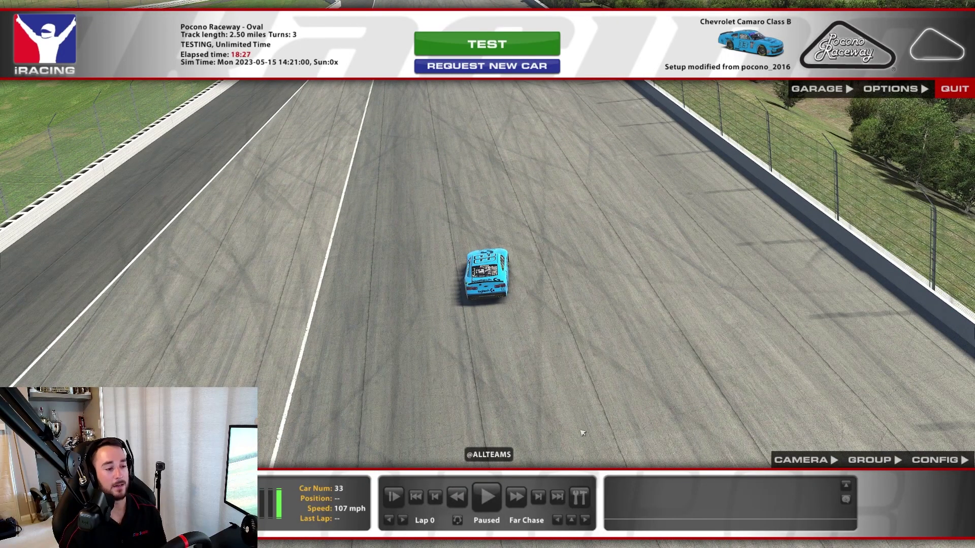
- Rewind the replay further, pause it at 08:07, and set the clip's start mark there with the replay editing tools
{"action": "left_click", "coordinate": [456, 494]}
{"action": "left_click", "coordinate": [455, 494]}
{"action": "left_click", "coordinate": [491, 498]}
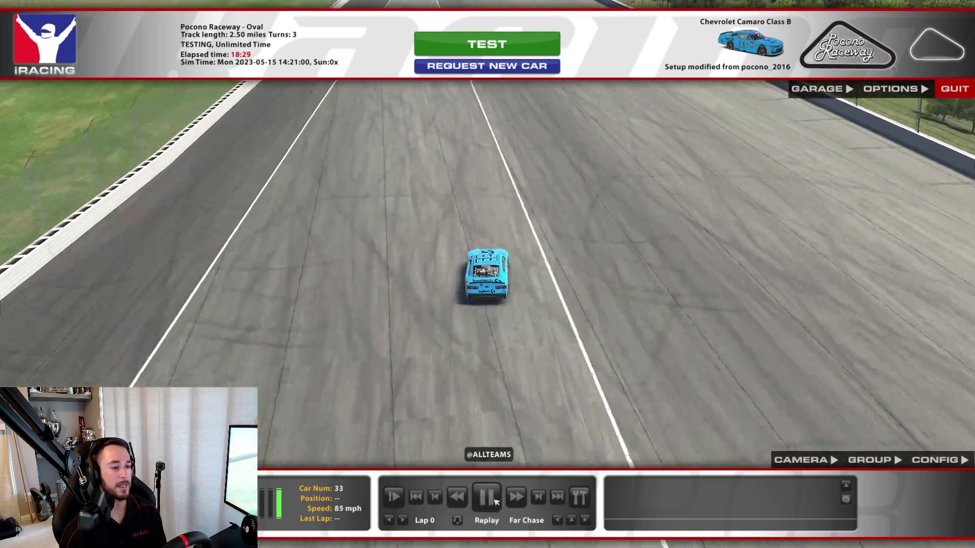
{"action": "left_click", "coordinate": [579, 497]}
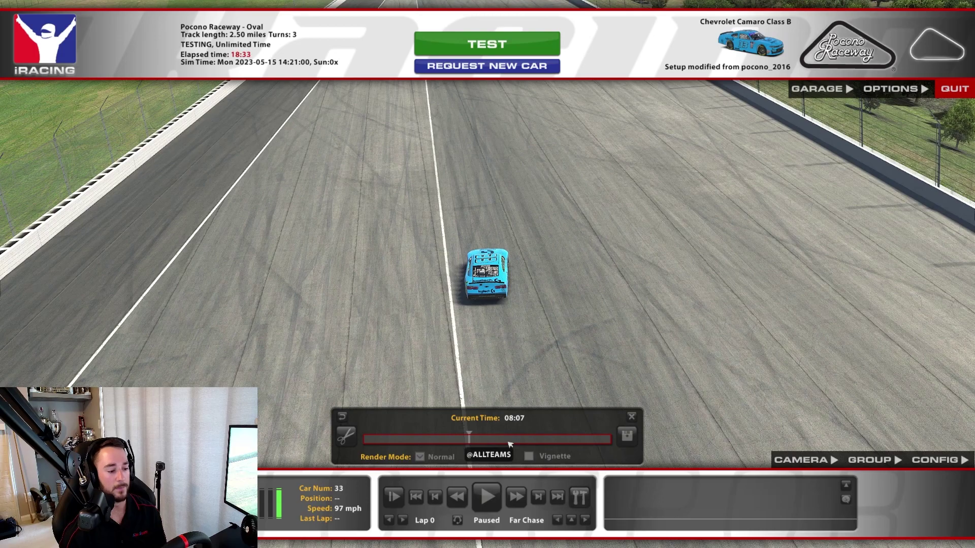
{"action": "left_click", "coordinate": [347, 436]}
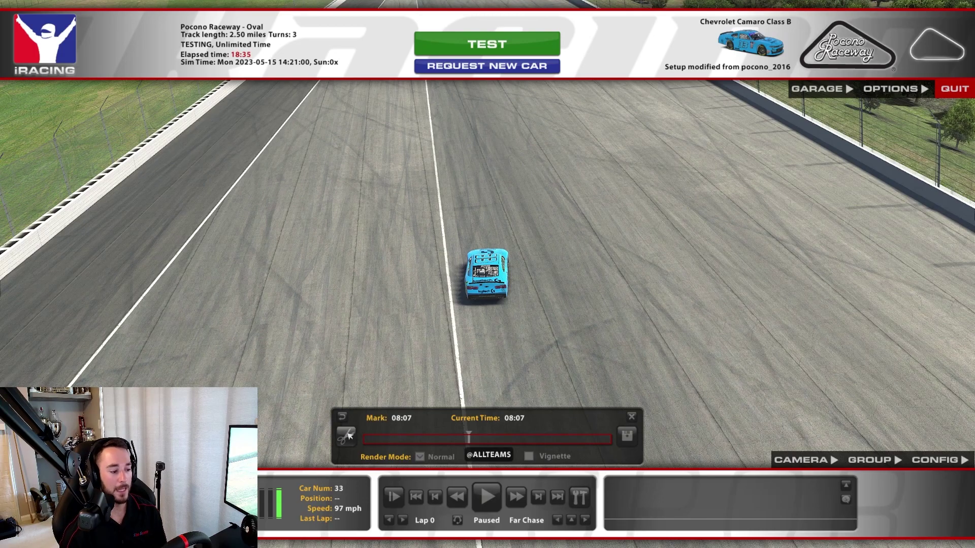
- Fast-forward the replay from the mark at up to 16x and pause it past the start/finish line
{"action": "left_click", "coordinate": [487, 496]}
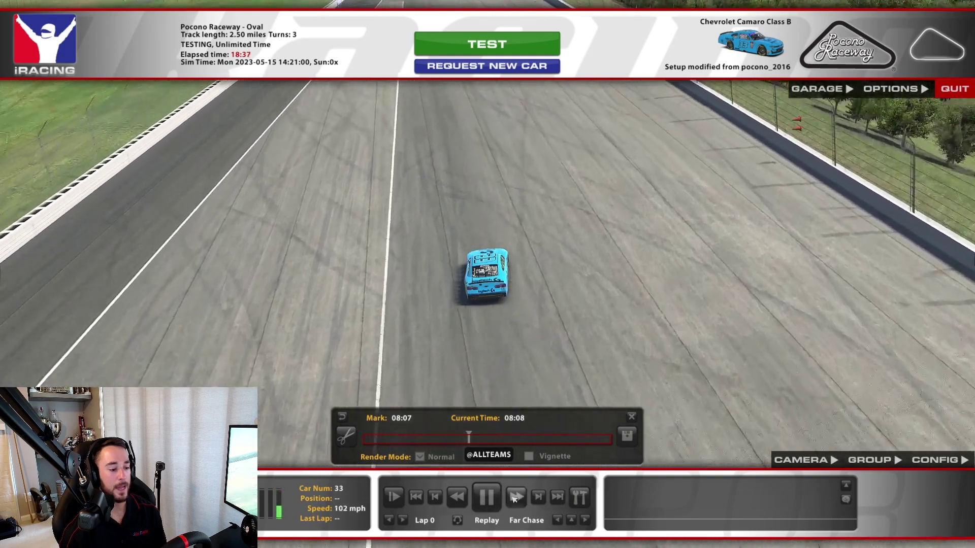
{"action": "left_click", "coordinate": [515, 498]}
{"action": "left_click", "coordinate": [515, 497]}
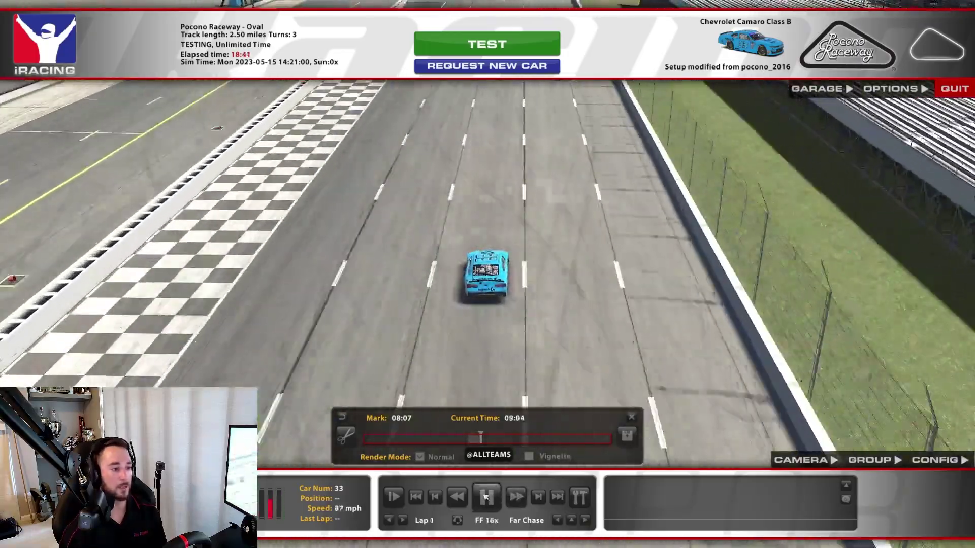
{"action": "left_click", "coordinate": [485, 497]}
- Rewind the replay to the start/finish line and pause it at 09:00
{"action": "left_click", "coordinate": [458, 498]}
{"action": "left_click", "coordinate": [483, 498]}
{"action": "left_click", "coordinate": [458, 497]}
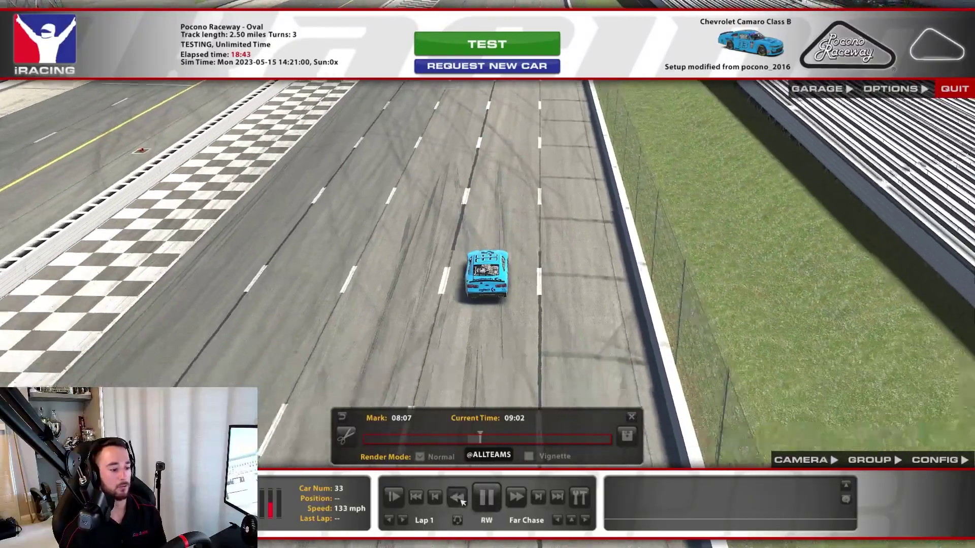
{"action": "left_click", "coordinate": [484, 499]}
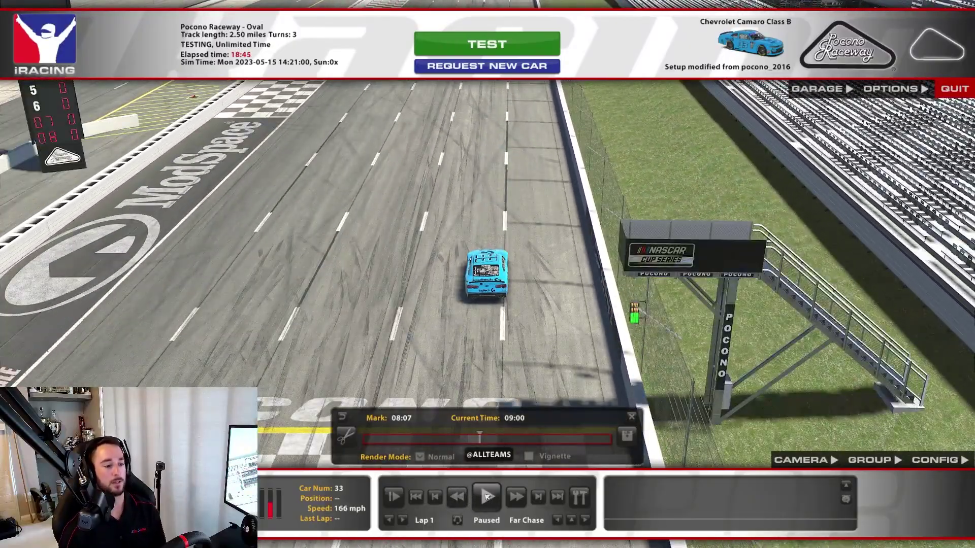
{"action": "left_click", "coordinate": [489, 497]}
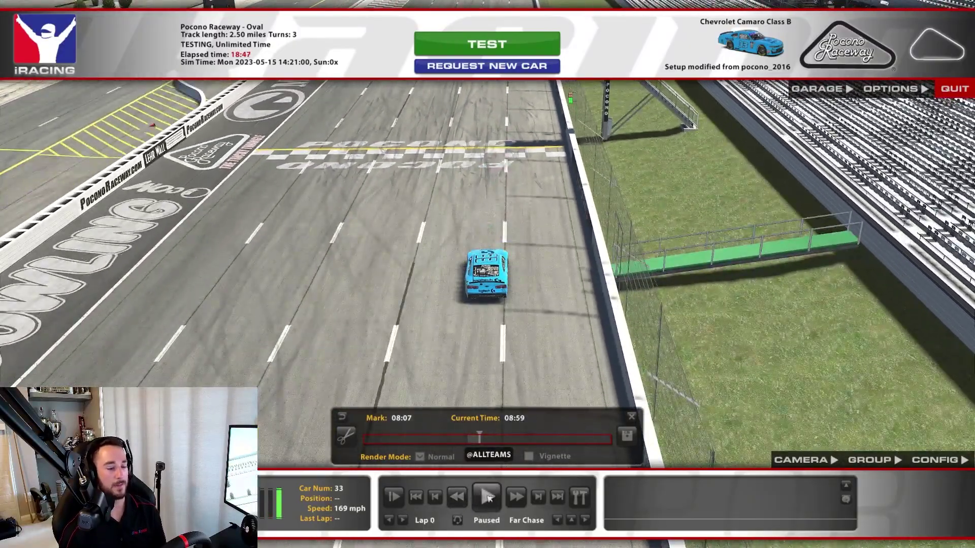
{"action": "left_click", "coordinate": [488, 496]}
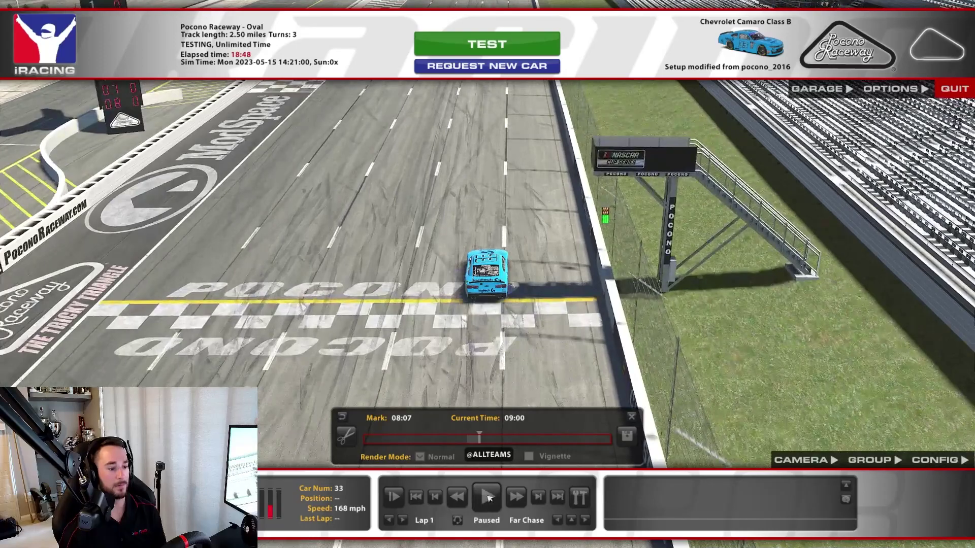
- Step the paused replay two frames back and one forward to align the car with the start/finish line, and save the clip
{"action": "left_click", "coordinate": [441, 498]}
{"action": "left_click", "coordinate": [441, 497]}
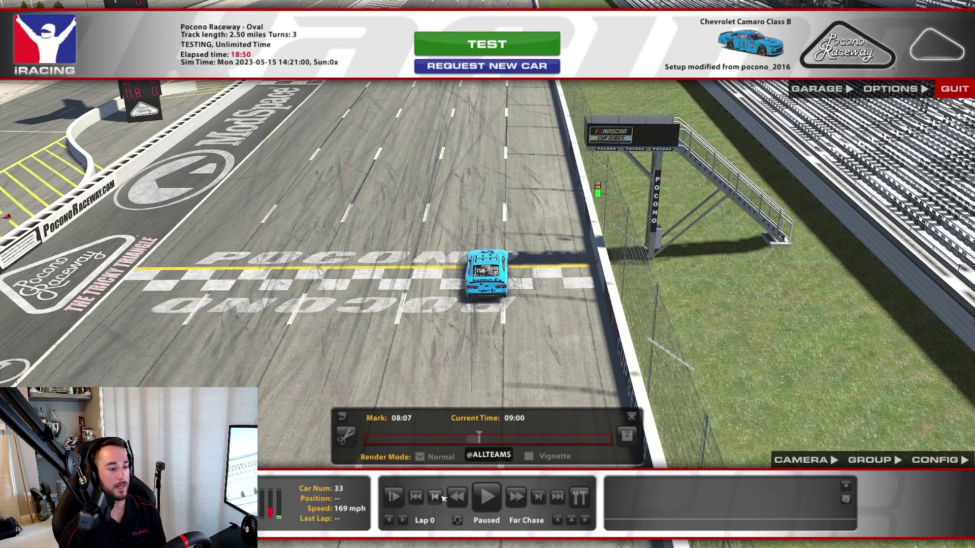
{"action": "left_click", "coordinate": [539, 499]}
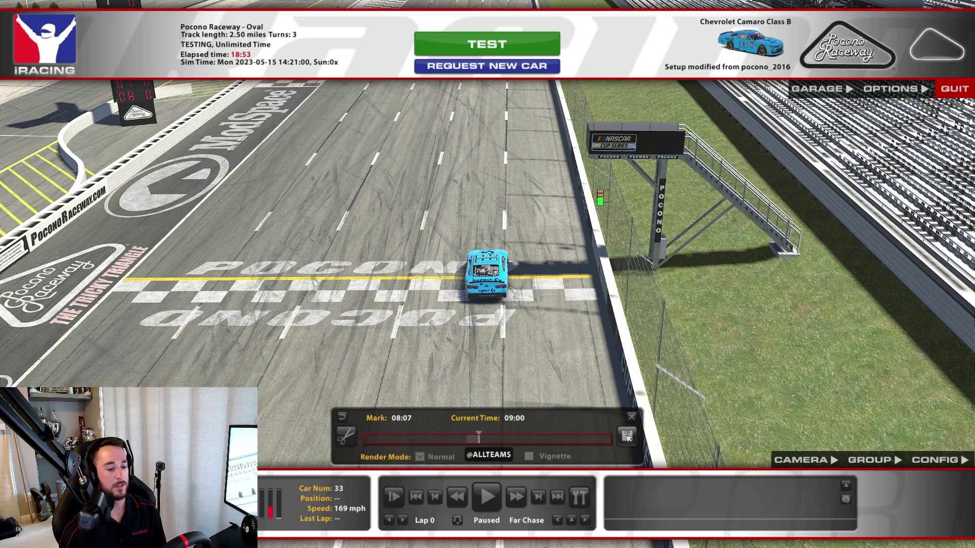
{"action": "left_click", "coordinate": [626, 436]}
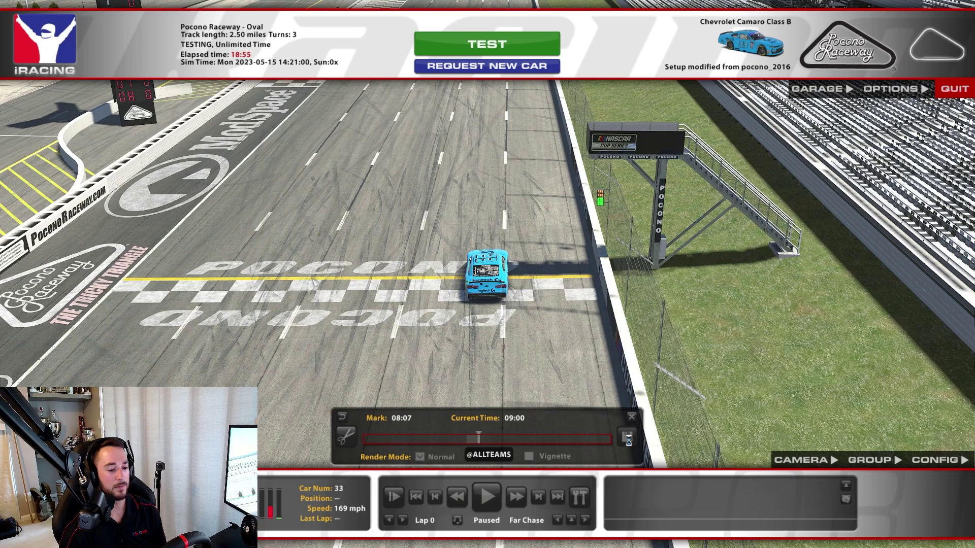